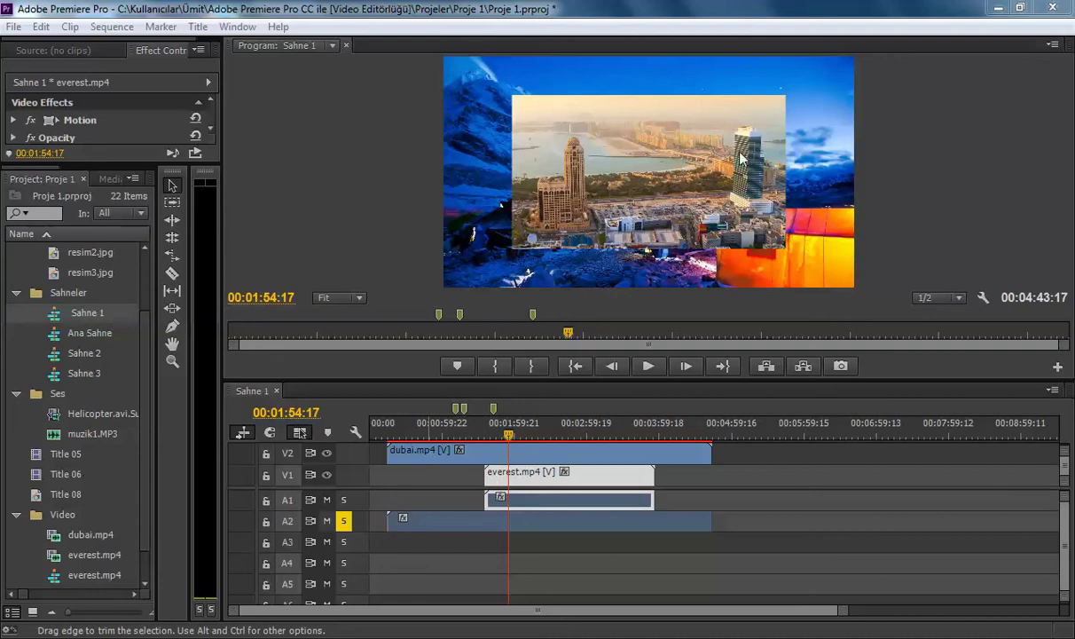
Step: Dock Audio Meters as a tab beside the Sahne 1 timeline and widen the Project panel to show Label and Frame Rate
left_click(156, 366)
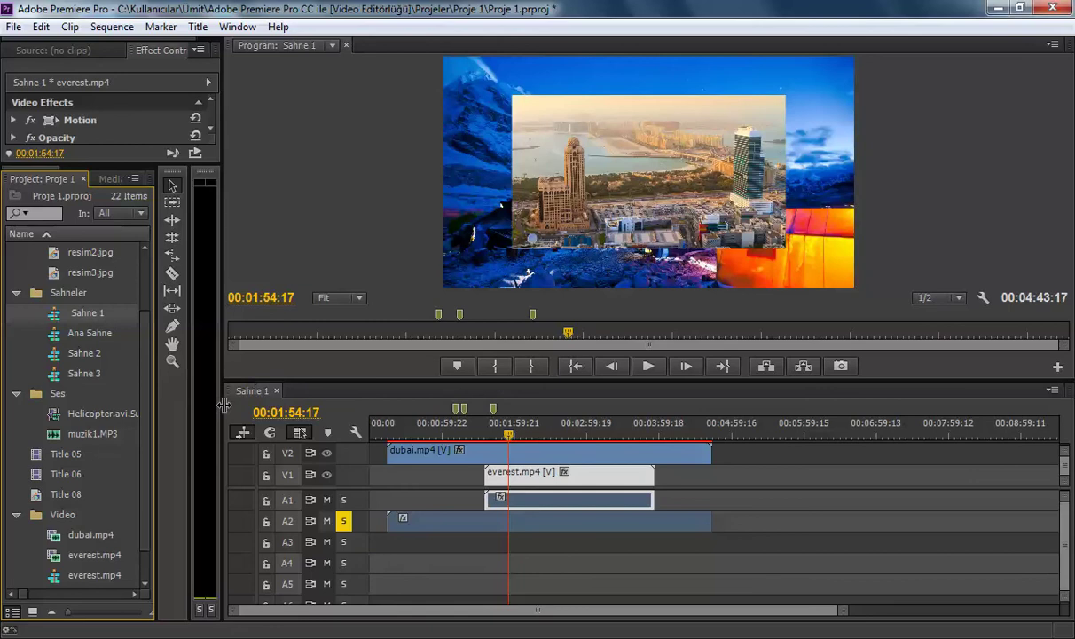
left_click_drag(222, 405, 338, 419)
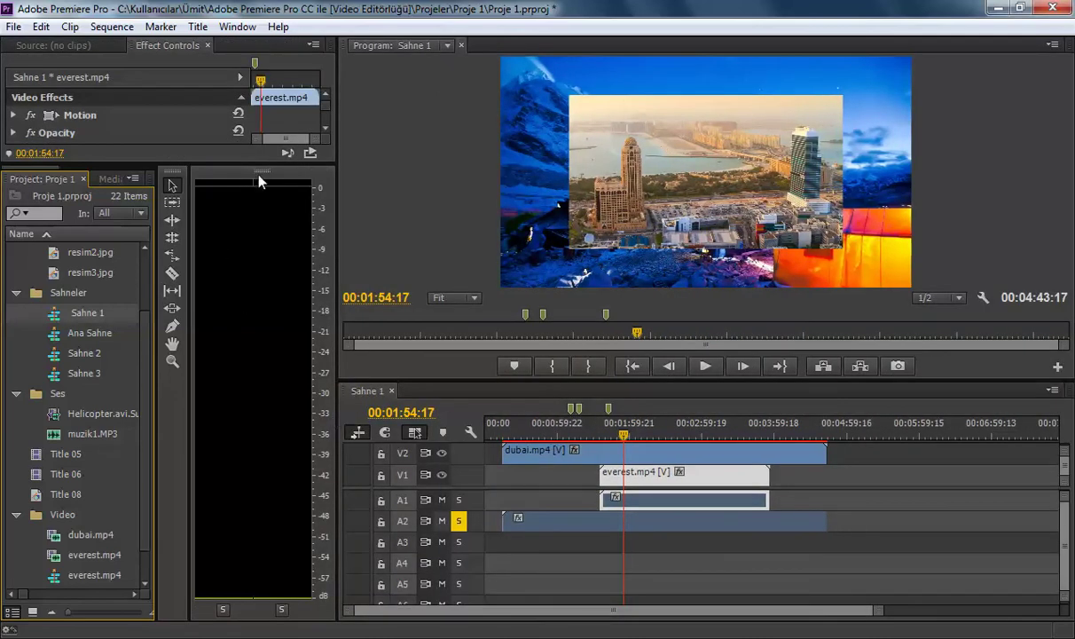
left_click_drag(245, 165, 942, 402)
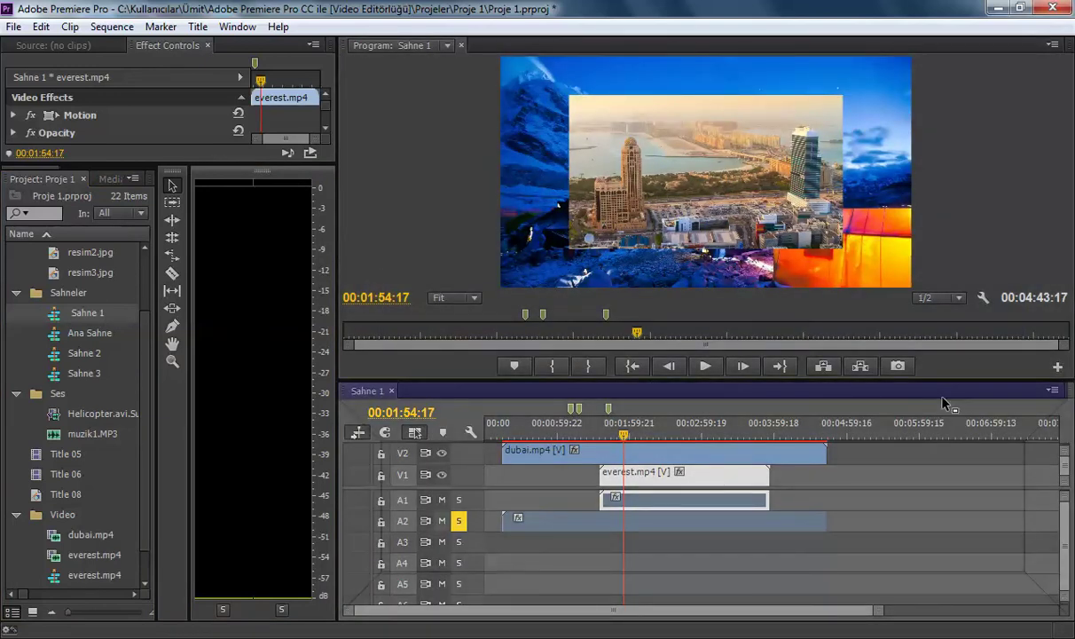
left_click_drag(942, 402, 943, 404)
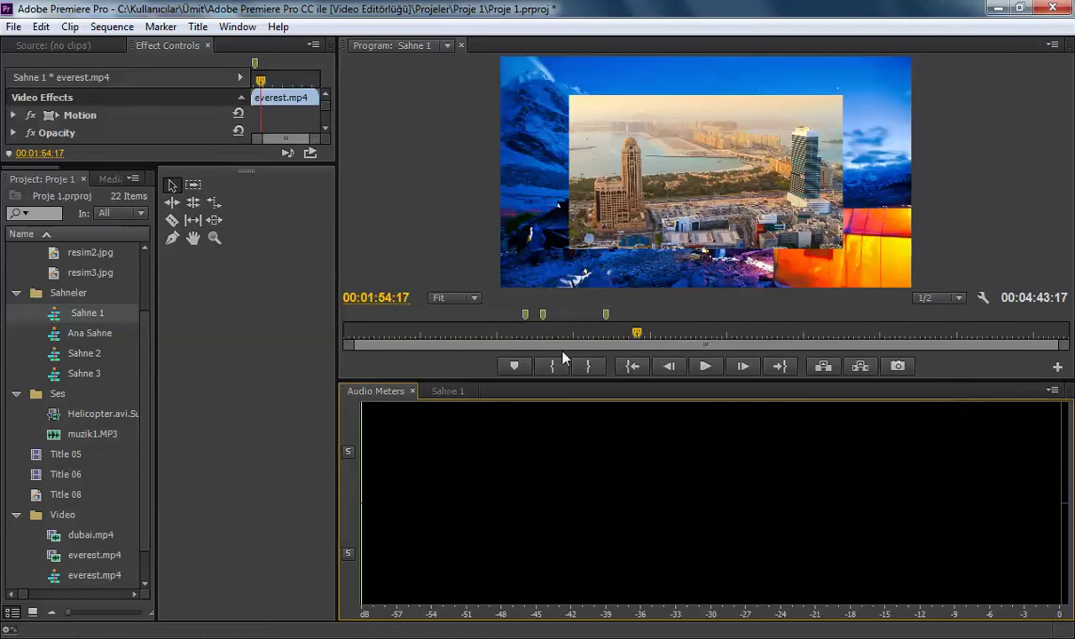
left_click(435, 395)
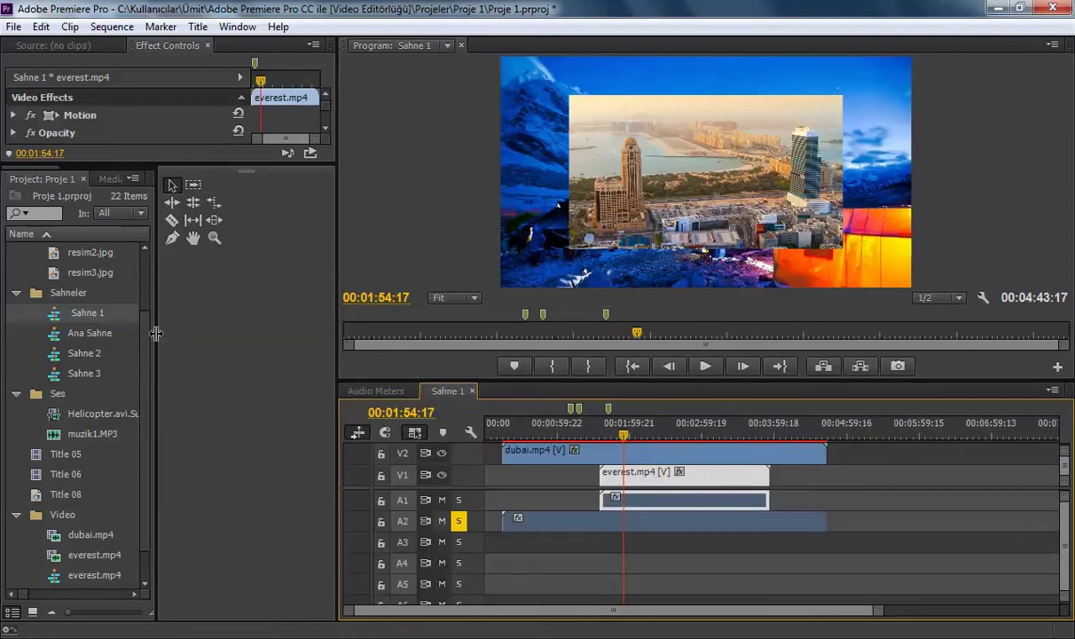
left_click_drag(156, 332, 338, 355)
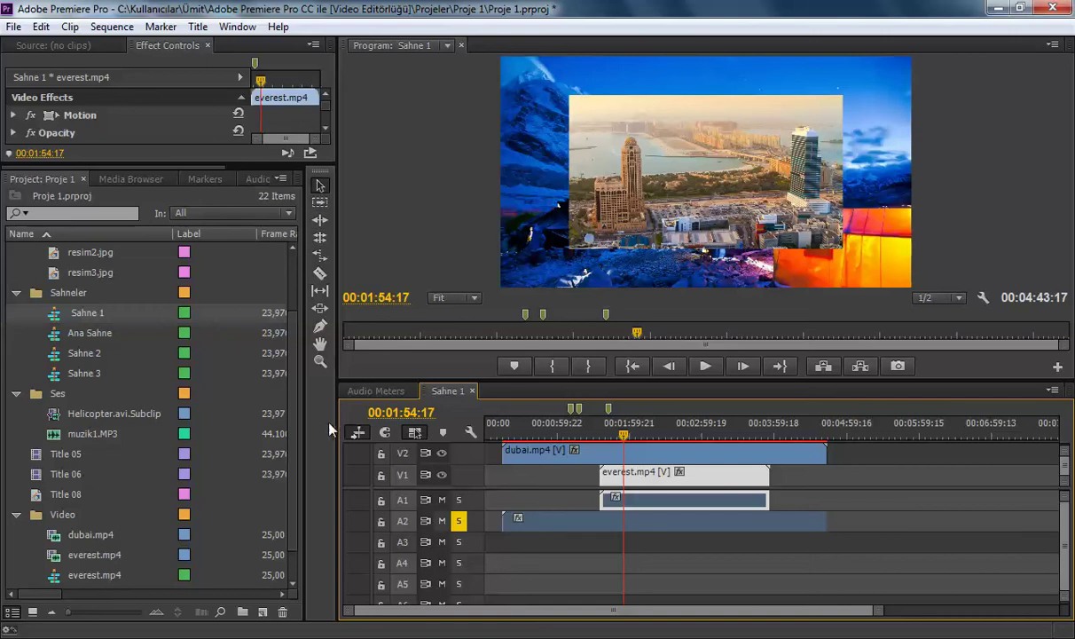
Step: Scroll the Project list to Video Info, compare the dubai.mp4 (1280 x 720) and everest.mp4 sizes, then close Sahne 1
left_click(60, 596)
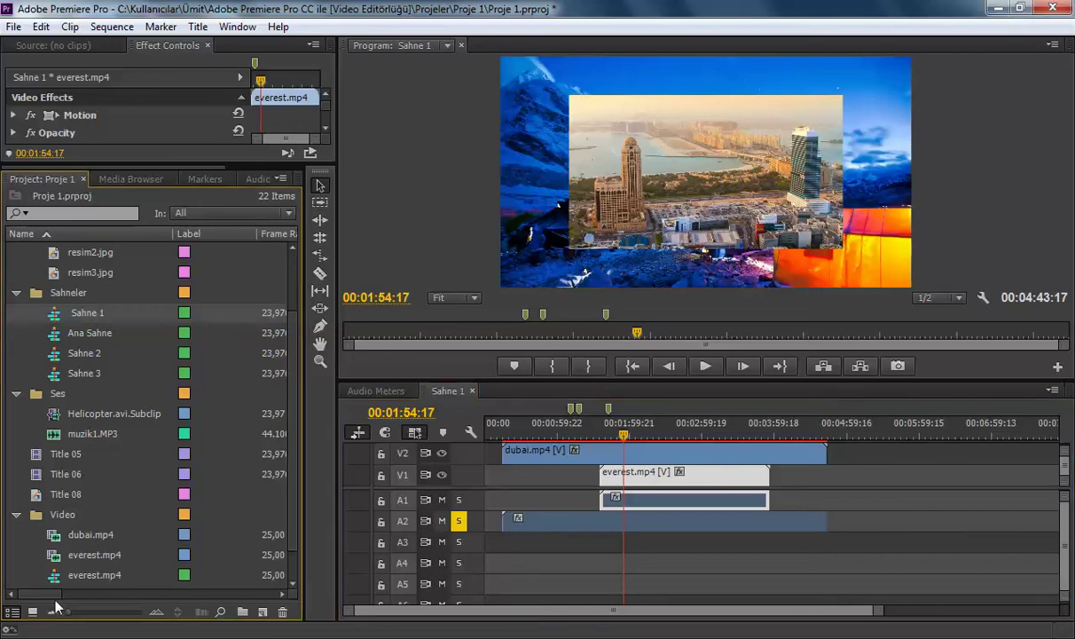
mouse_move(60, 594)
left_mouse_down()
mouse_move(151, 595)
mouse_move(161, 605)
left_mouse_up()
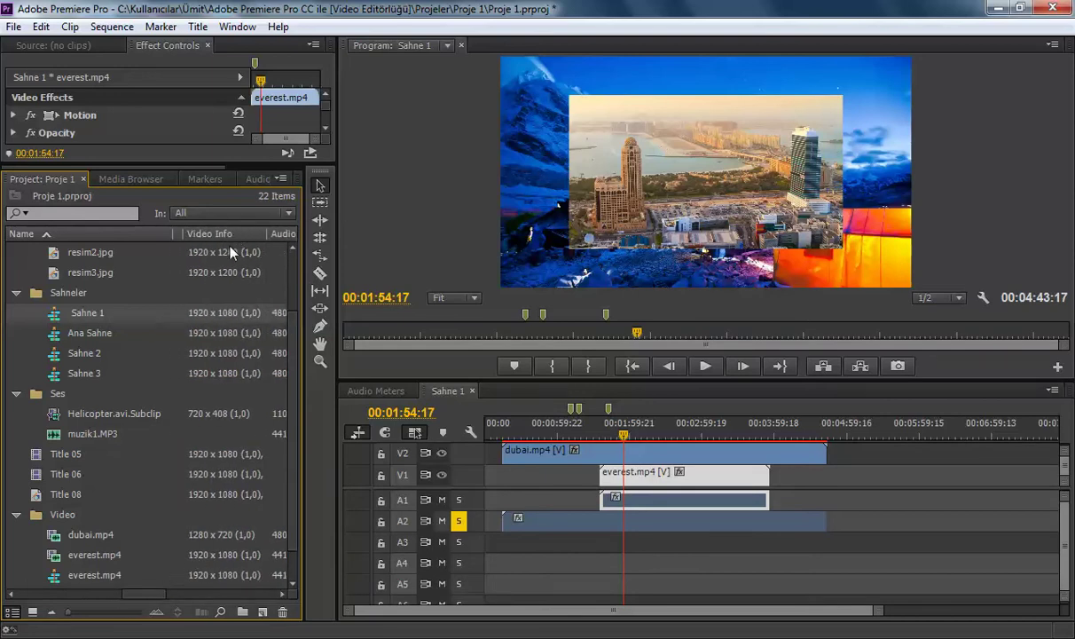
left_click(212, 541)
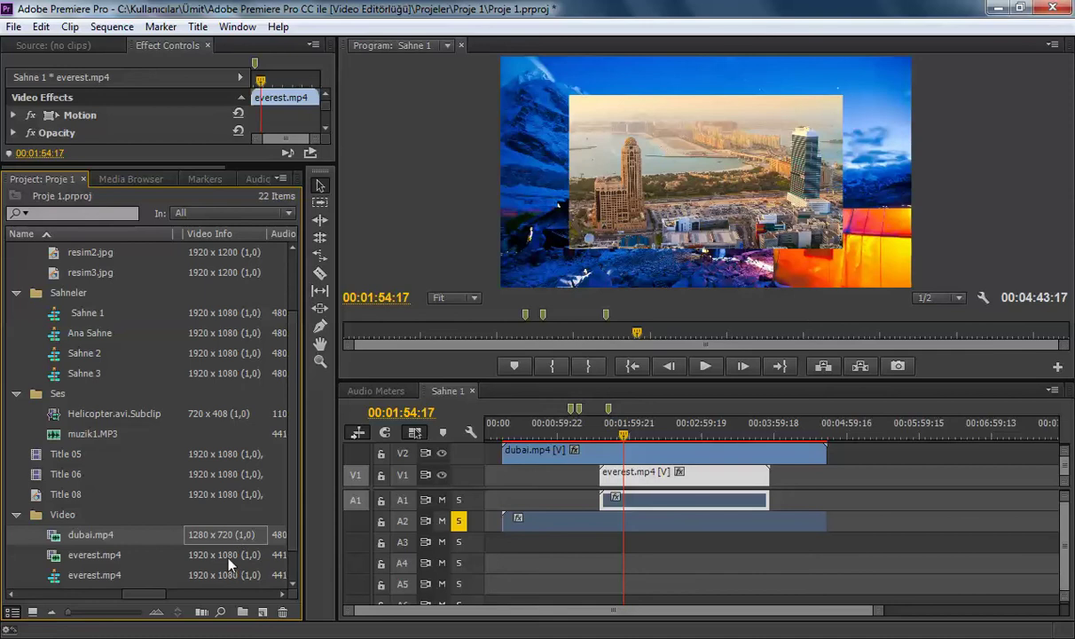
left_click(228, 558)
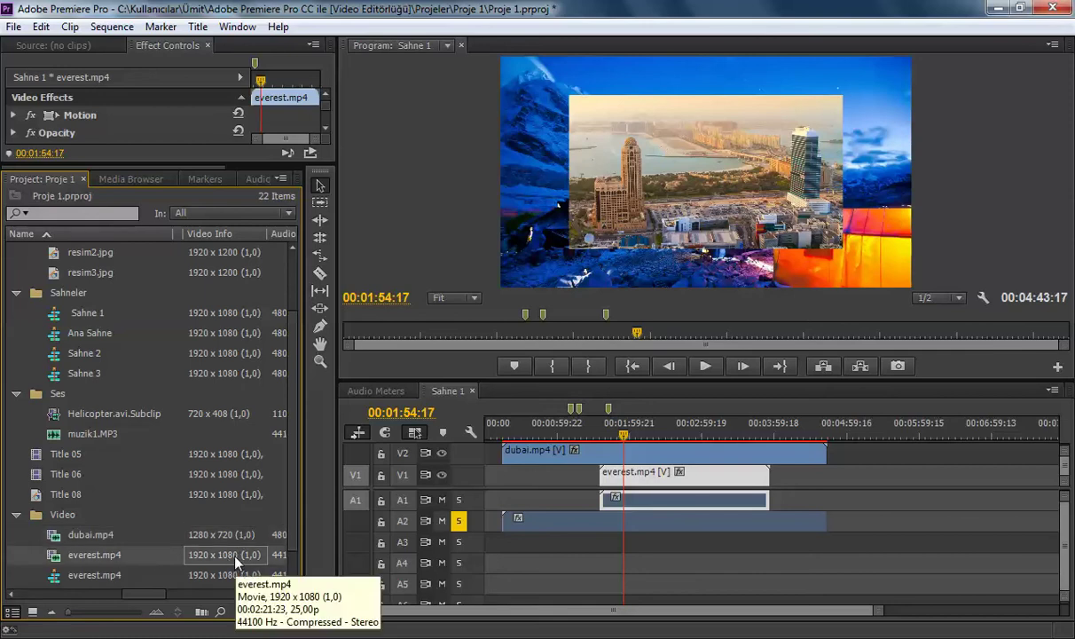
left_click(225, 539)
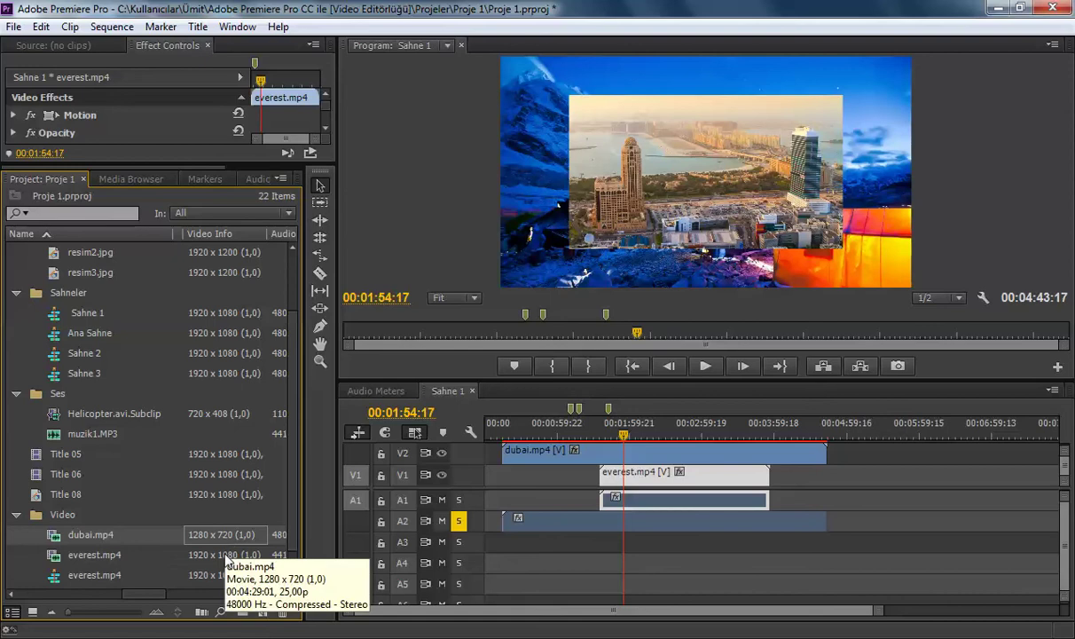
left_click(227, 555)
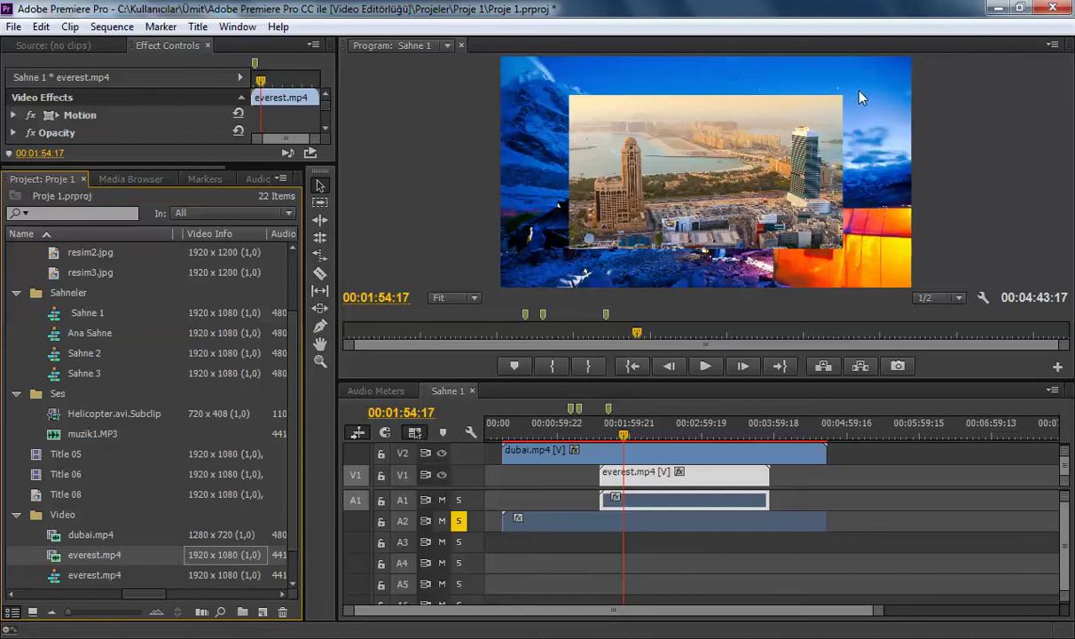
left_click(146, 534)
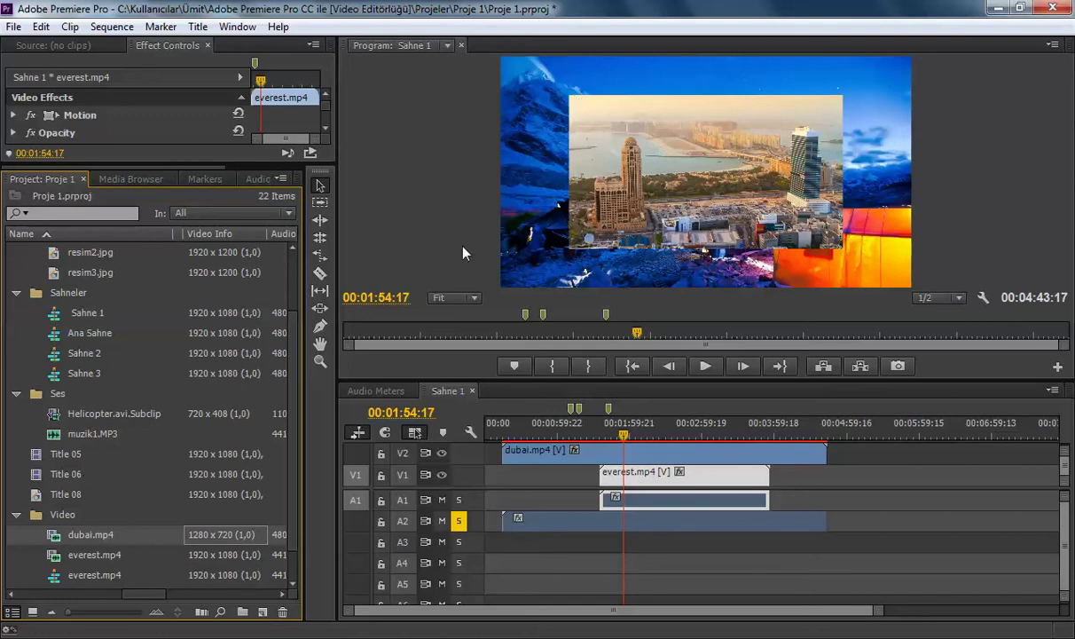
left_click(474, 391)
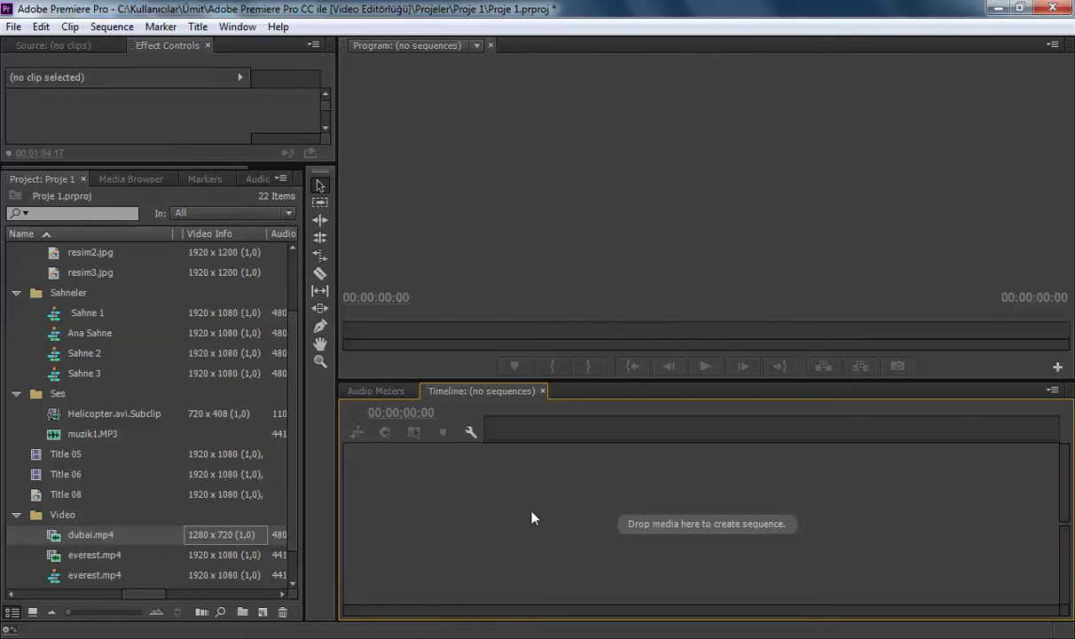
Step: Choose Sequence from the Project panel's New Item menu to open the New Sequence dialog
left_click(81, 312)
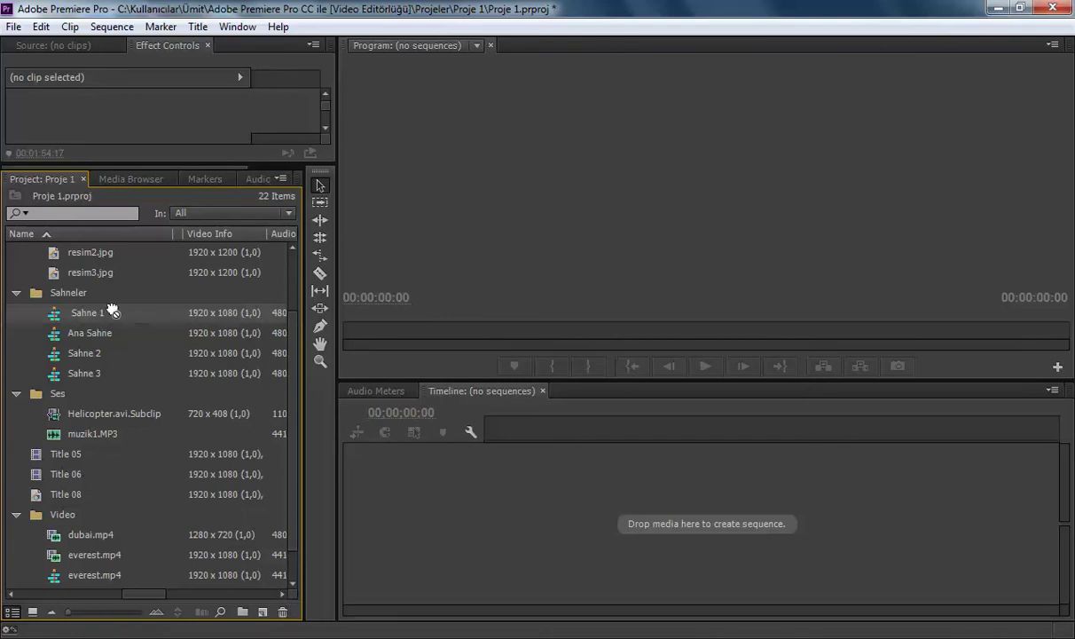
left_click(262, 610)
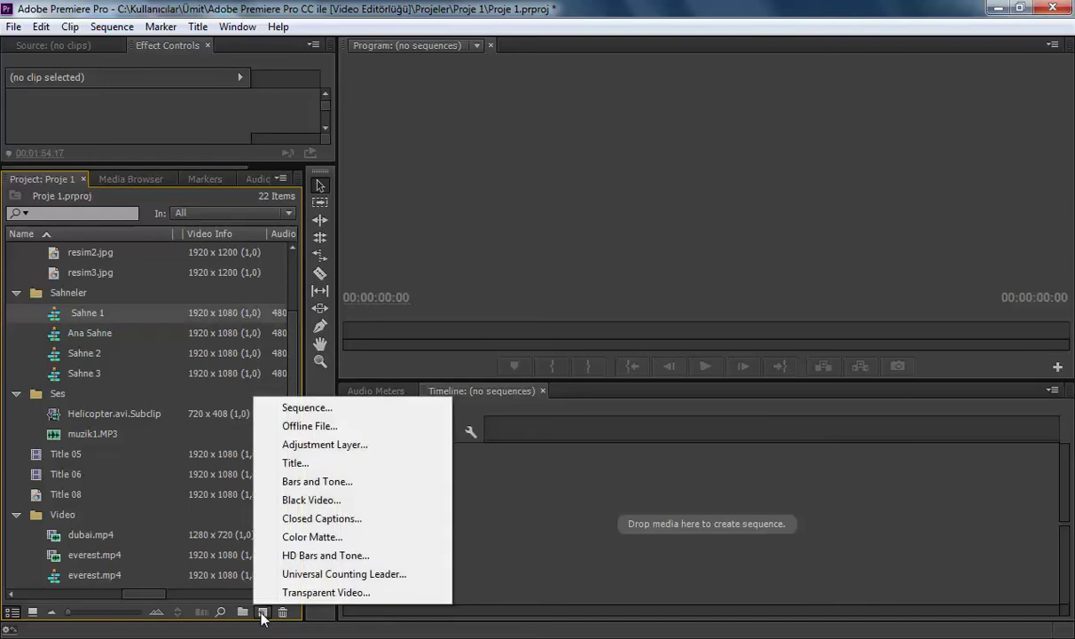
left_click(327, 409)
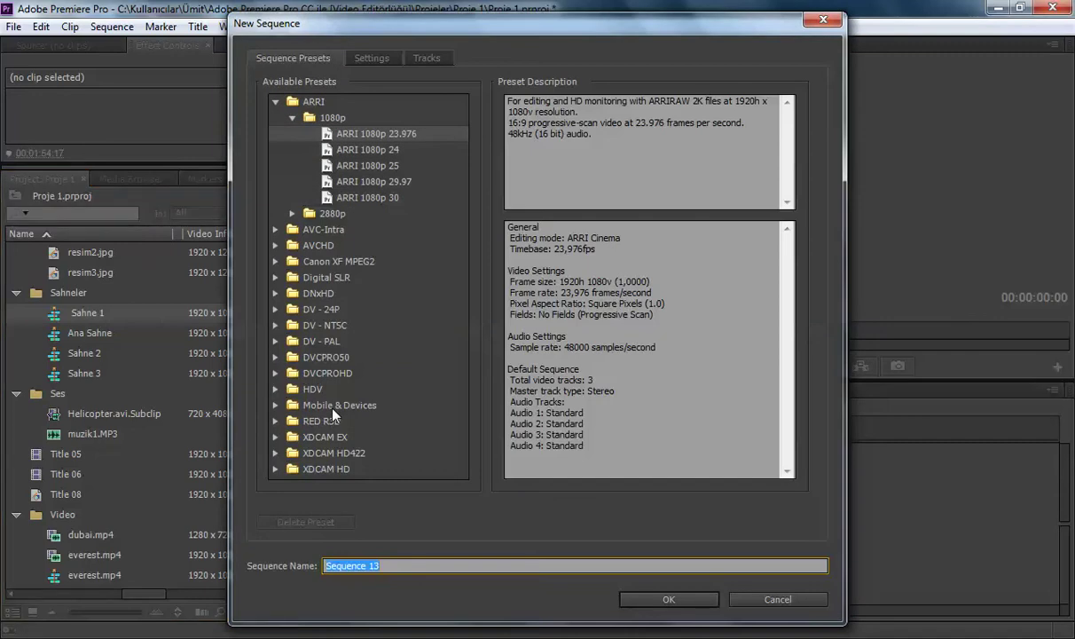
Step: Name the sequence 'Sahne 4', use Custom editing mode with a 1280 × 720 frame size, and confirm
type("Sahne ")
type("4")
left_click(372, 57)
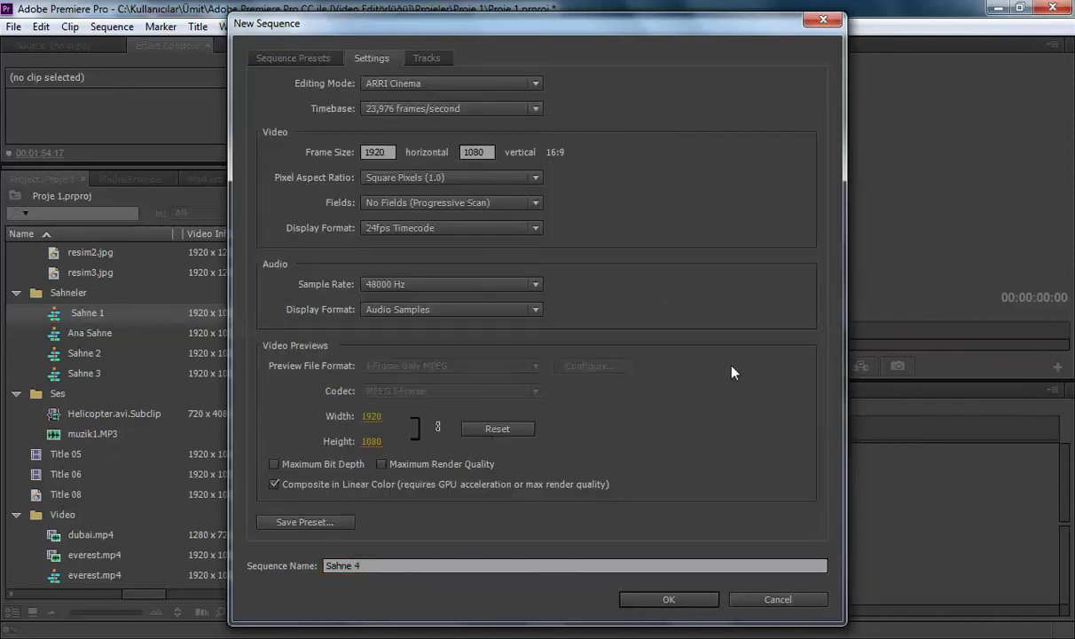
left_click(393, 84)
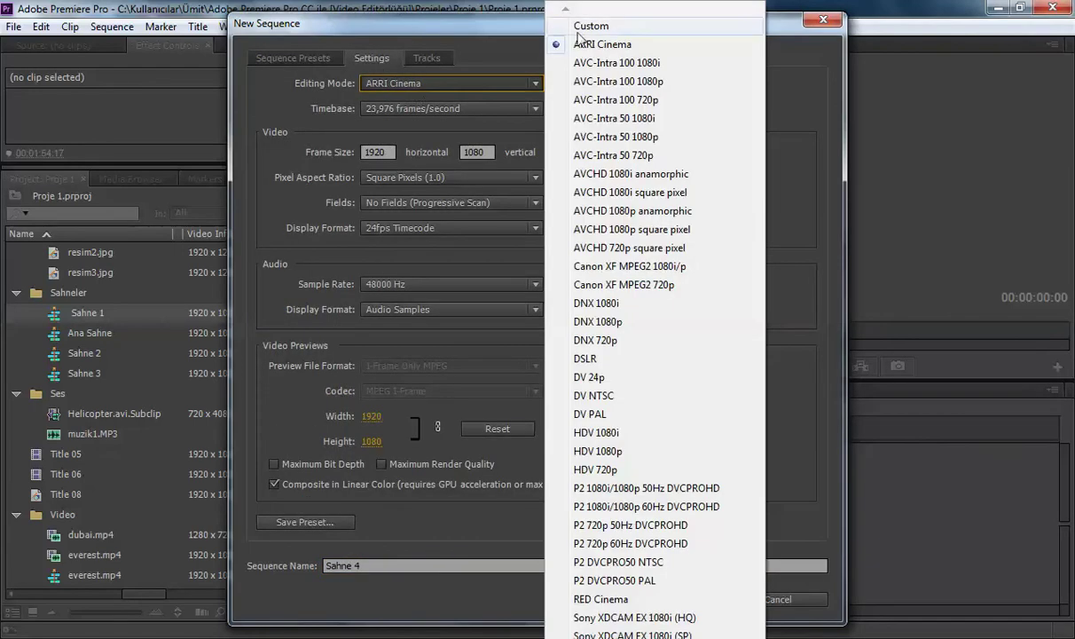
left_click(529, 28)
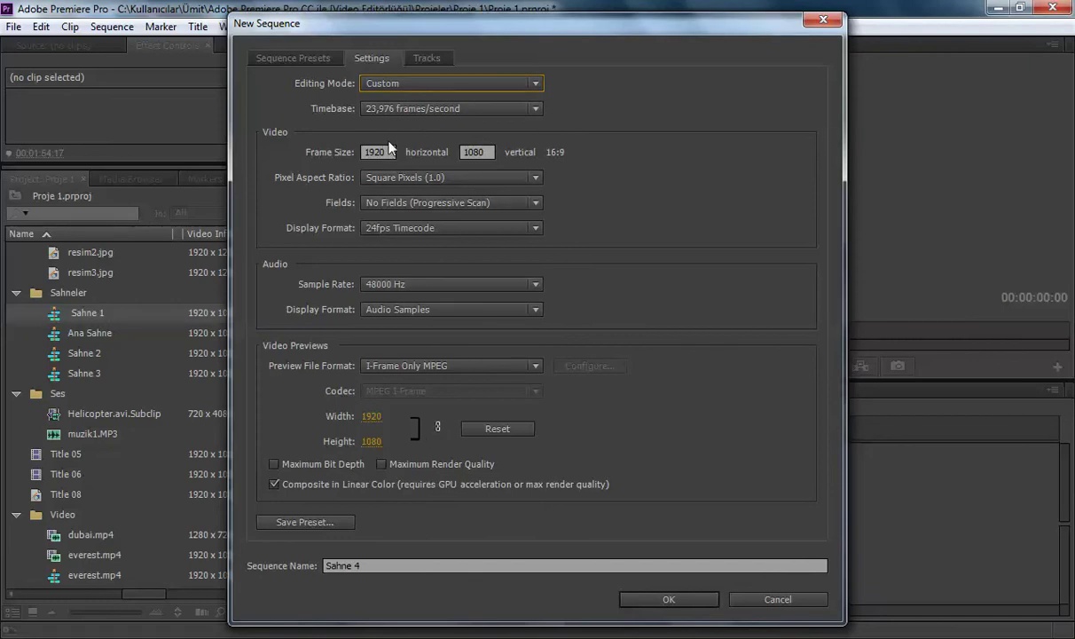
left_click_drag(382, 29, 572, 41)
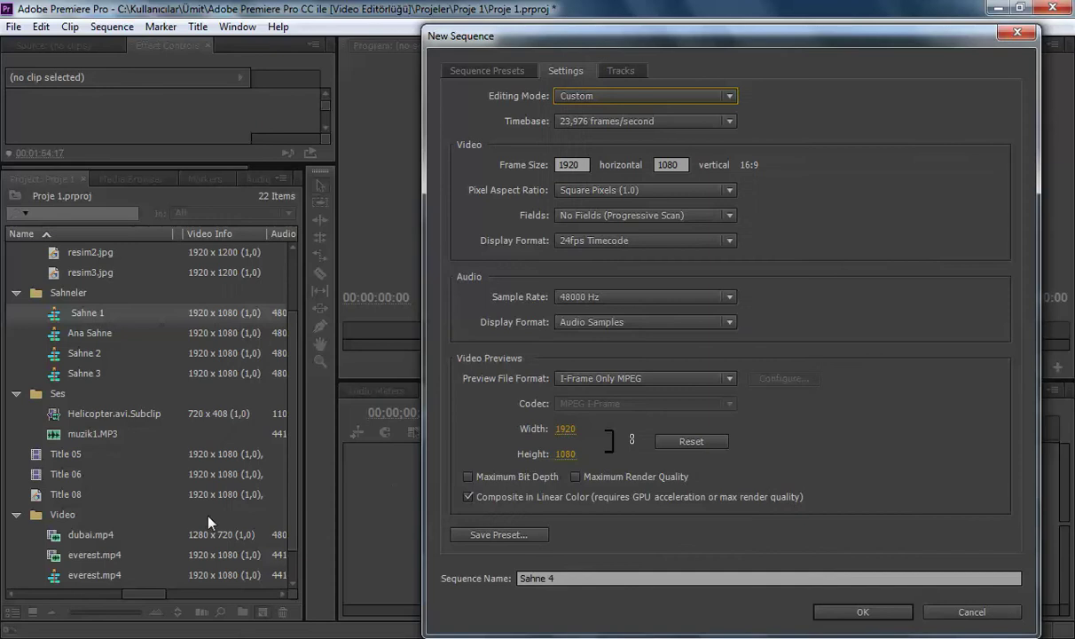
left_click(568, 165)
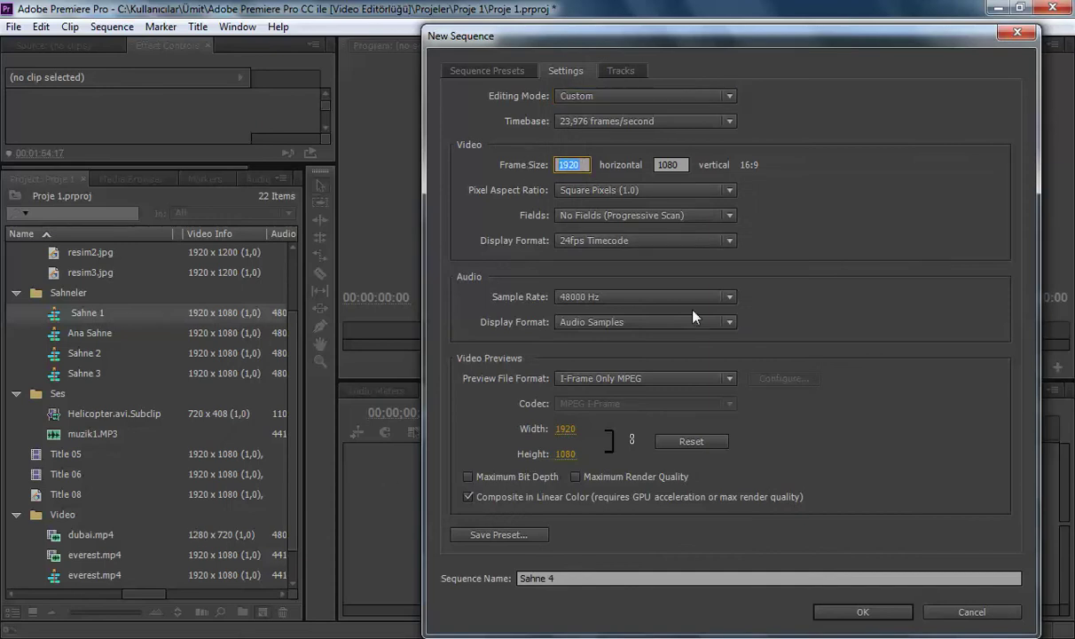
type("1280")
key("Tab")
type("720")
key("Tab")
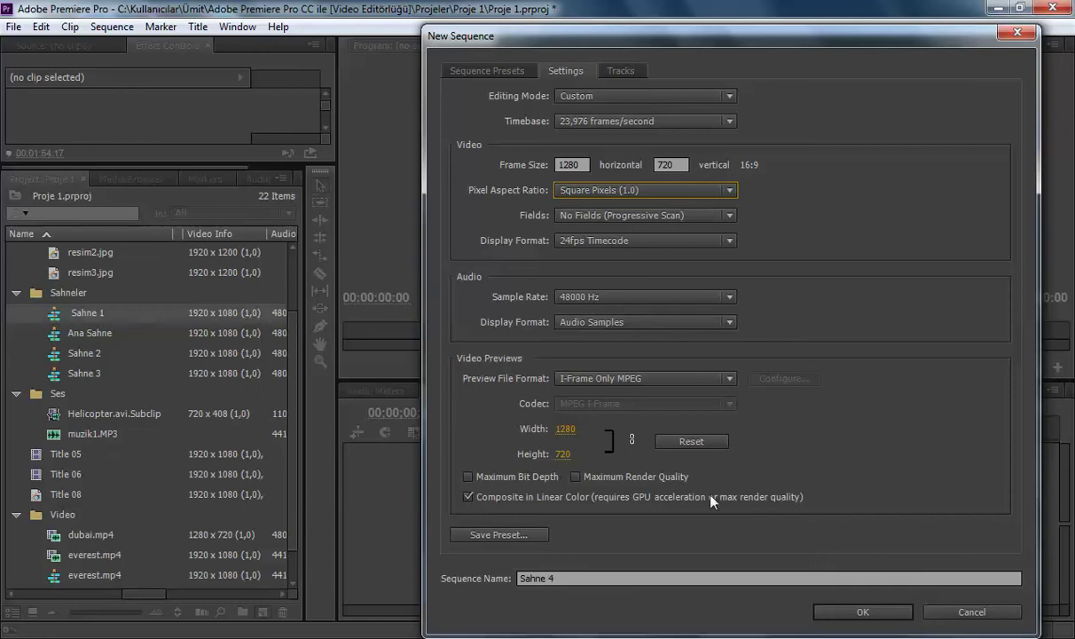
left_click(832, 612)
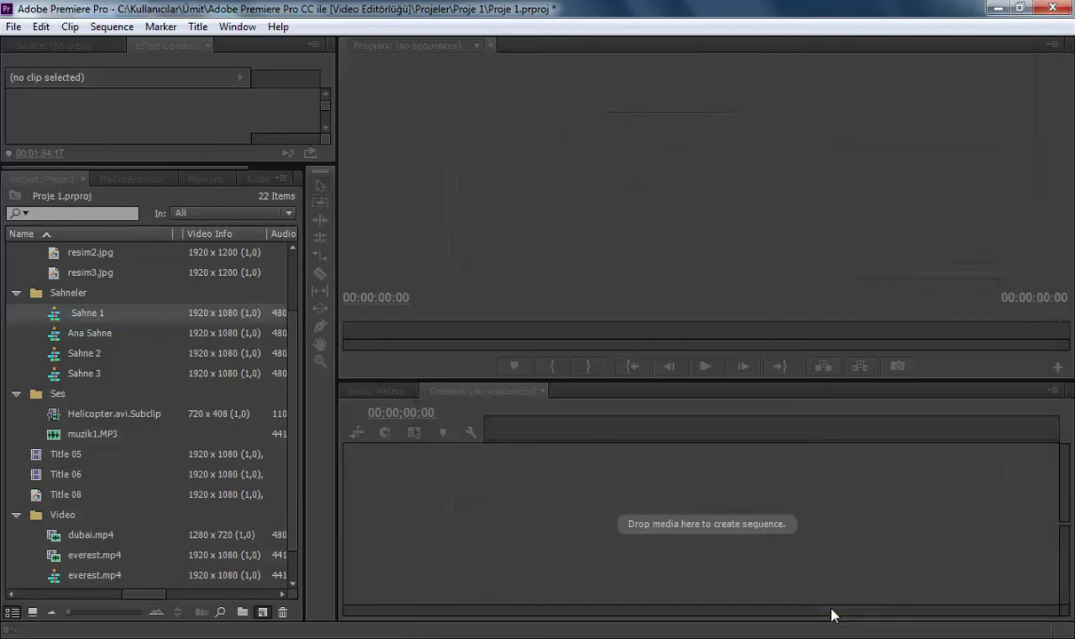
Step: Save the project and place dubai.mp4 at the start of V1/A1 in the Sahne 4 timeline
key("ctrl+s")
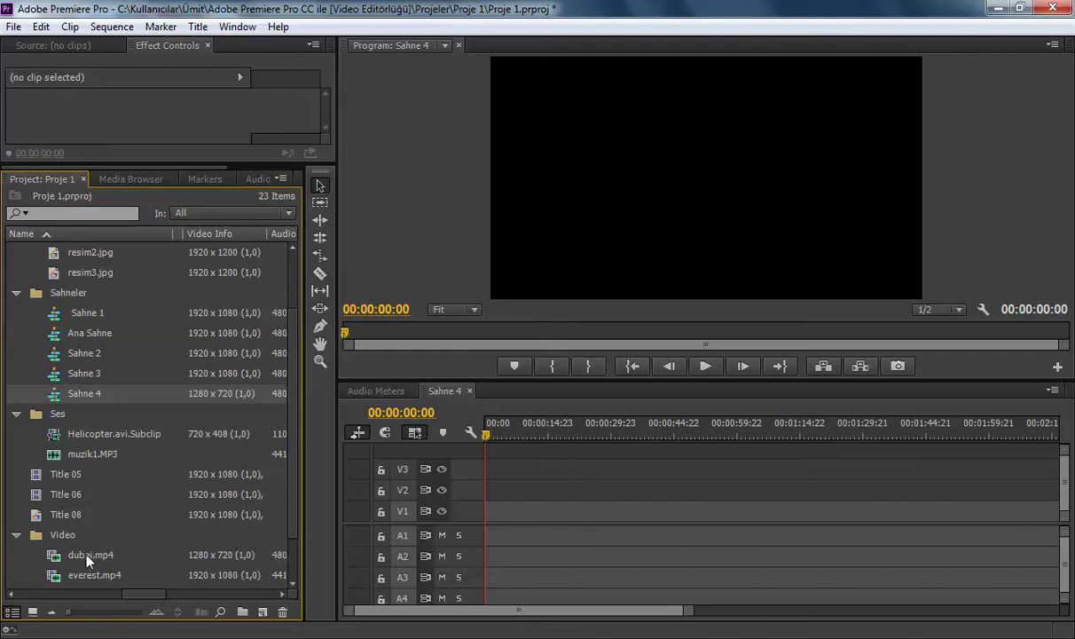
left_click_drag(87, 557, 490, 531)
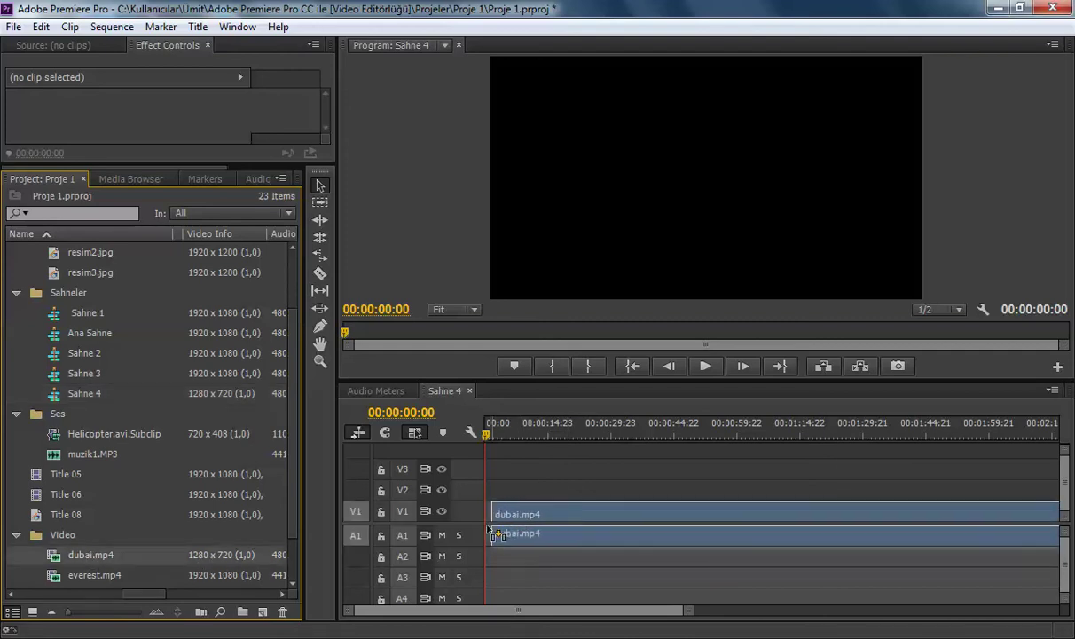
left_click_drag(489, 531, 479, 533)
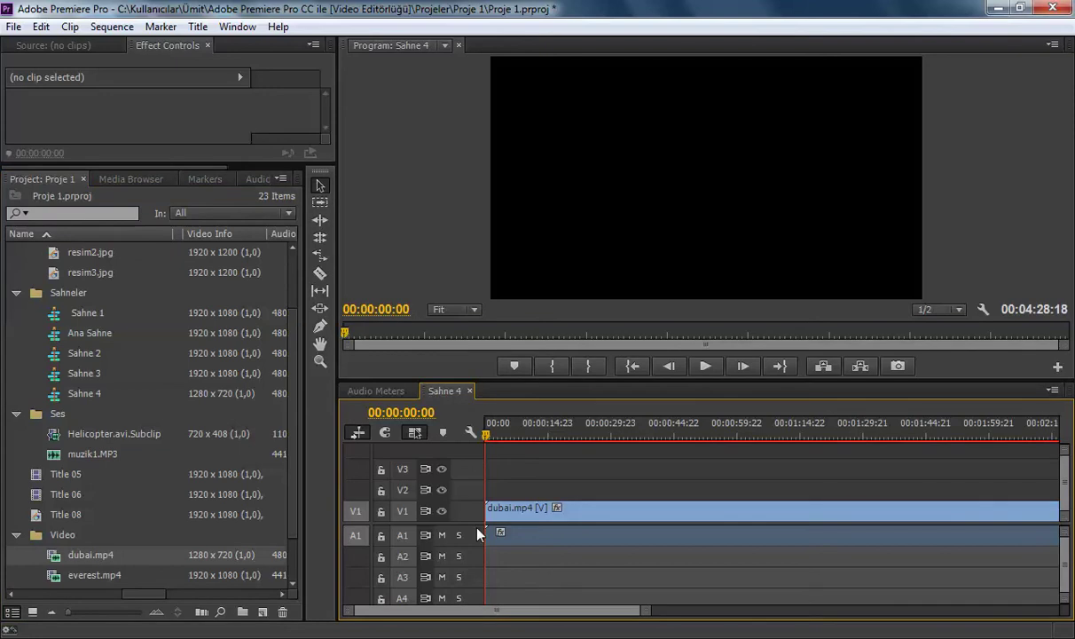
left_click(530, 435)
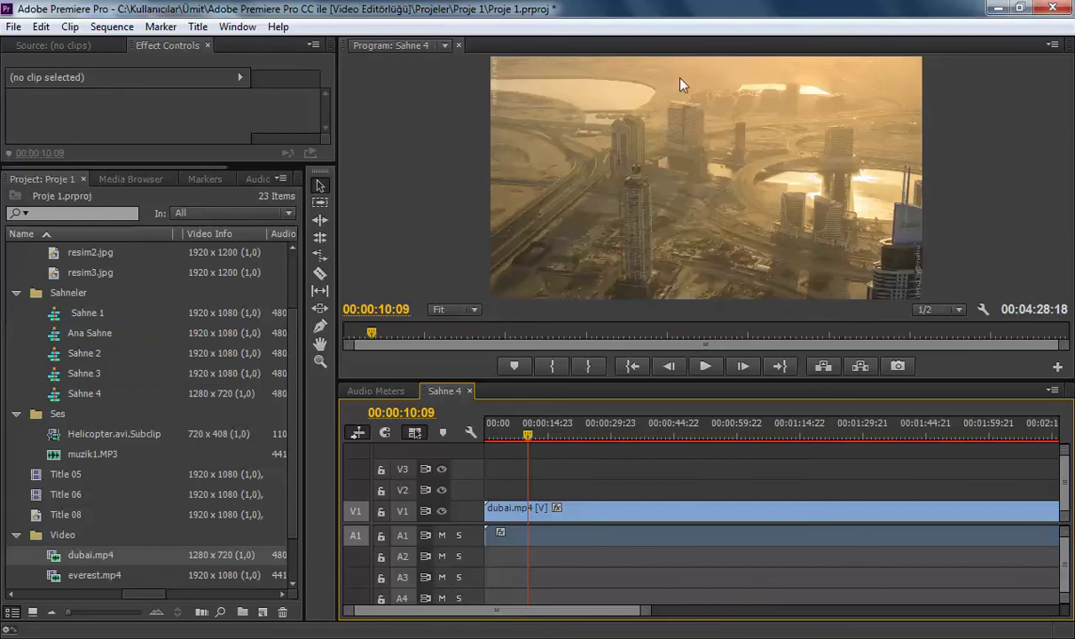
Step: Scrub through the dubai footage, then place everest.mp4 on V2/A2 starting near 00:00:44:22
left_click_drag(528, 435, 623, 437)
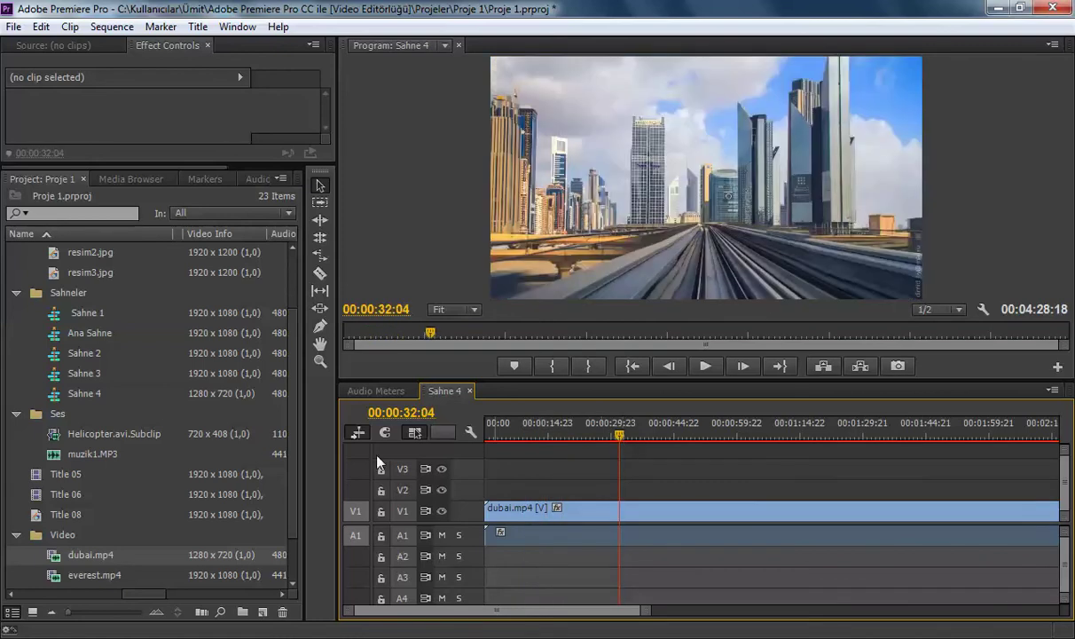
mouse_move(108, 575)
left_mouse_down()
mouse_move(683, 514)
mouse_move(685, 485)
left_mouse_up()
left_click_drag(680, 434, 921, 436)
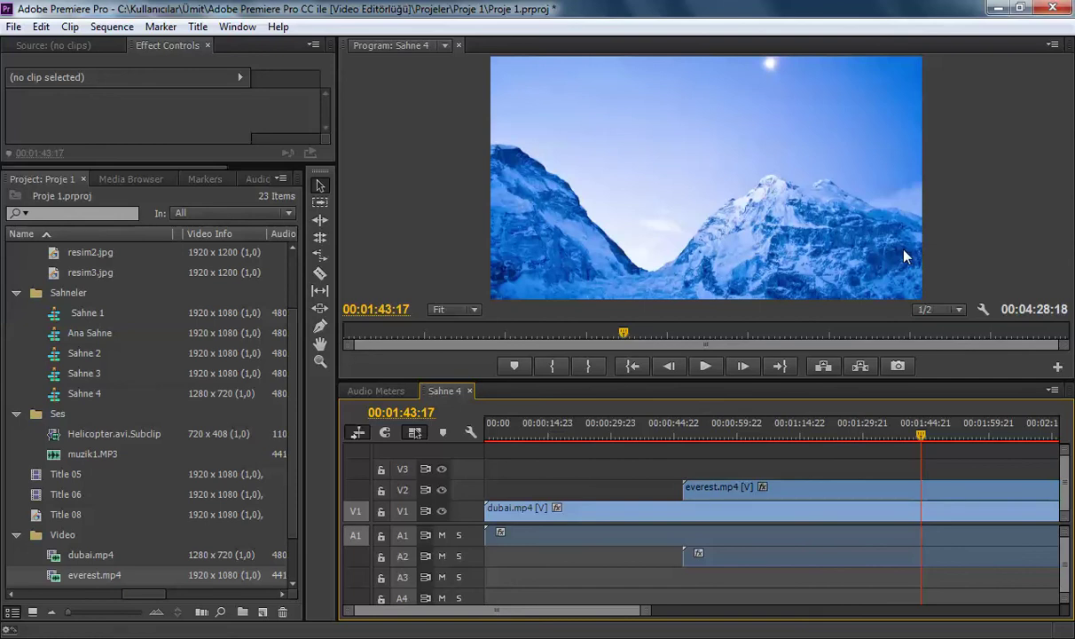
Step: Select the everest.mp4 clip on V2 to display its Motion and Opacity in Effect Controls
left_click(737, 486)
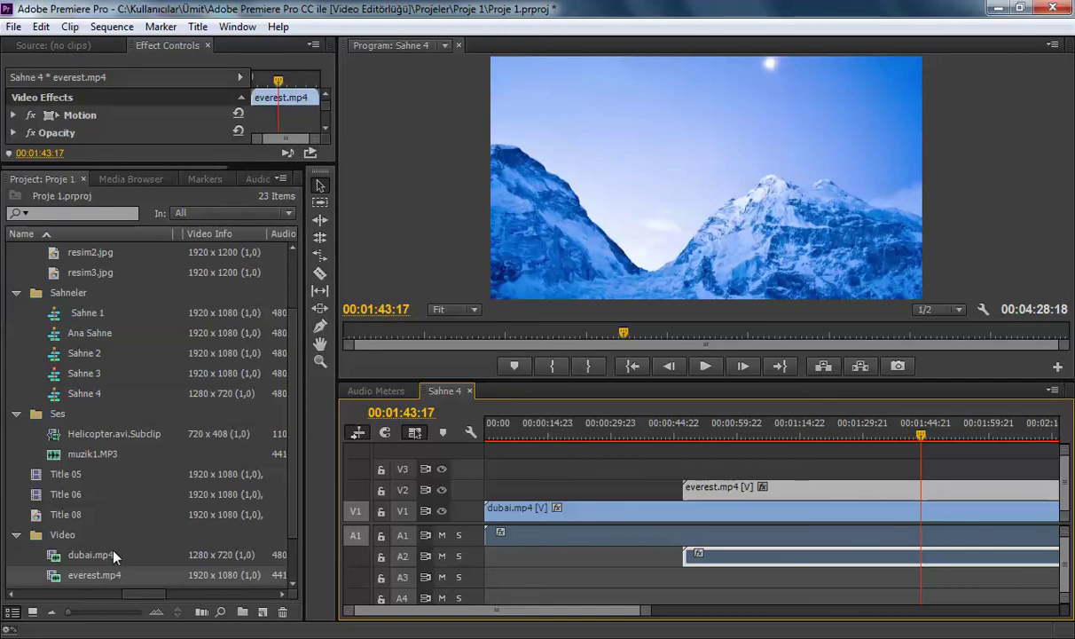
Step: Check dubai.mp4's clip details in the Project panel and return the playhead to 00:00:16:09
mouse_move(219, 562)
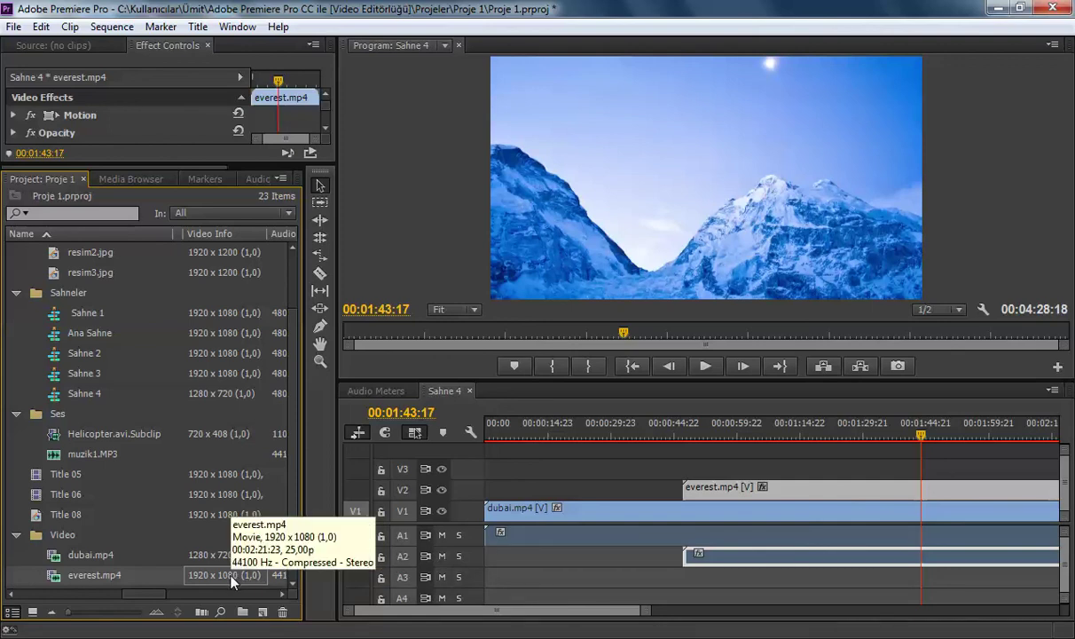
left_click(221, 555)
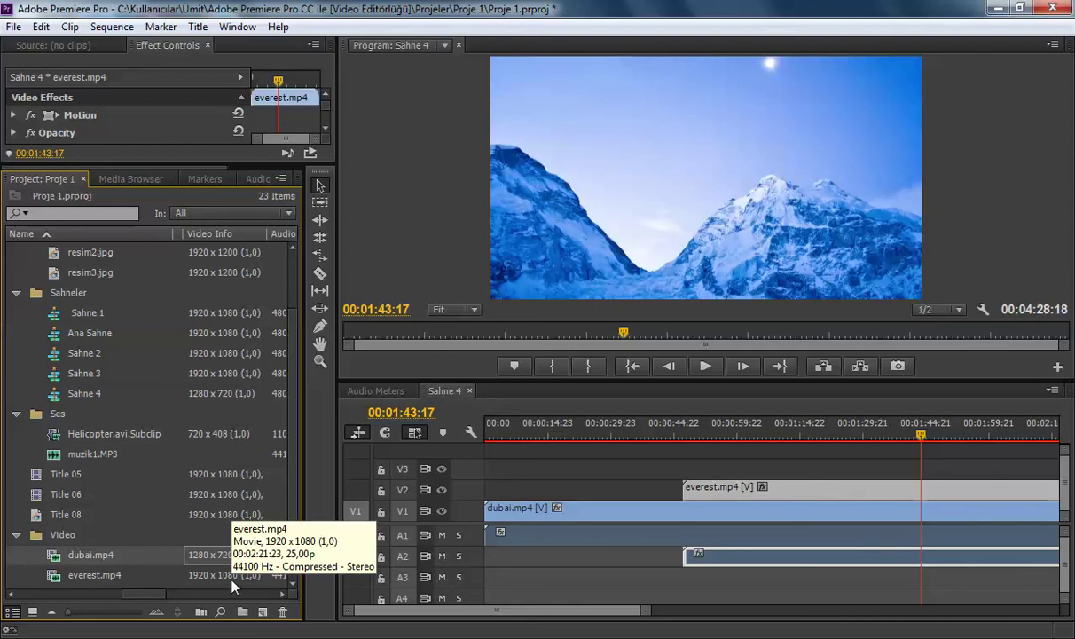
left_click_drag(559, 435, 555, 441)
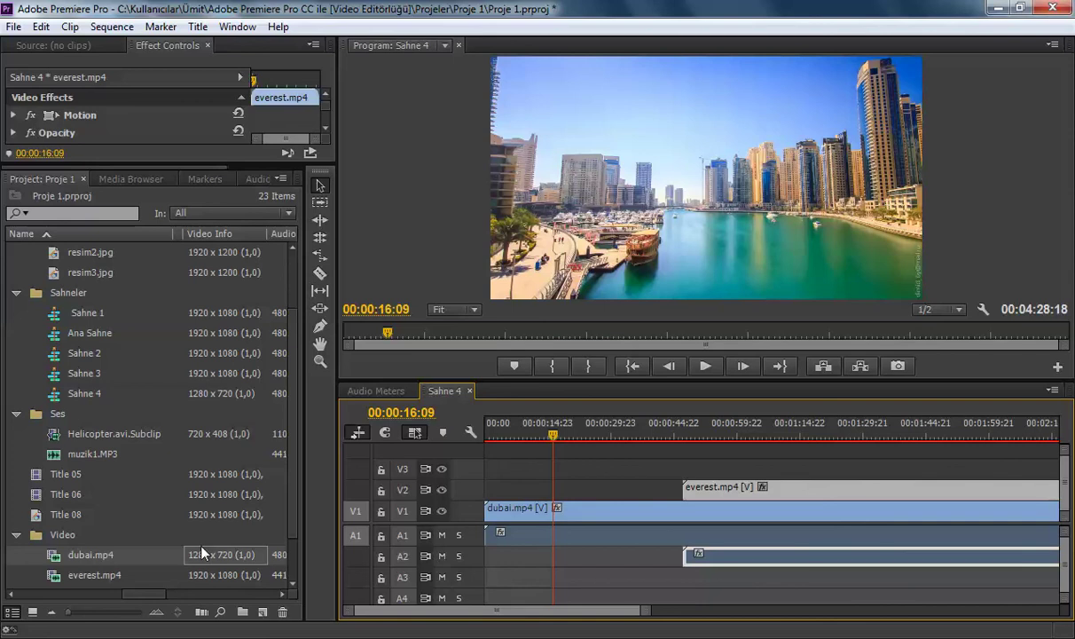
Step: Play Sahne 4 from dubai.mp4 into everest.mp4, pausing once, and stop at 00:01:38:16
left_click(706, 365)
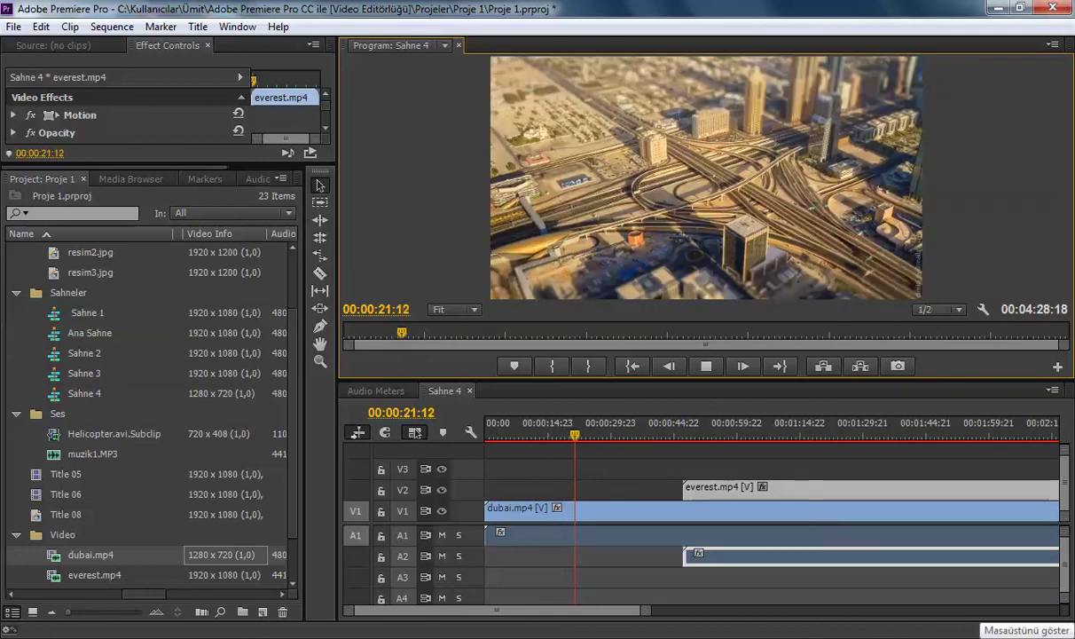
left_click(706, 366)
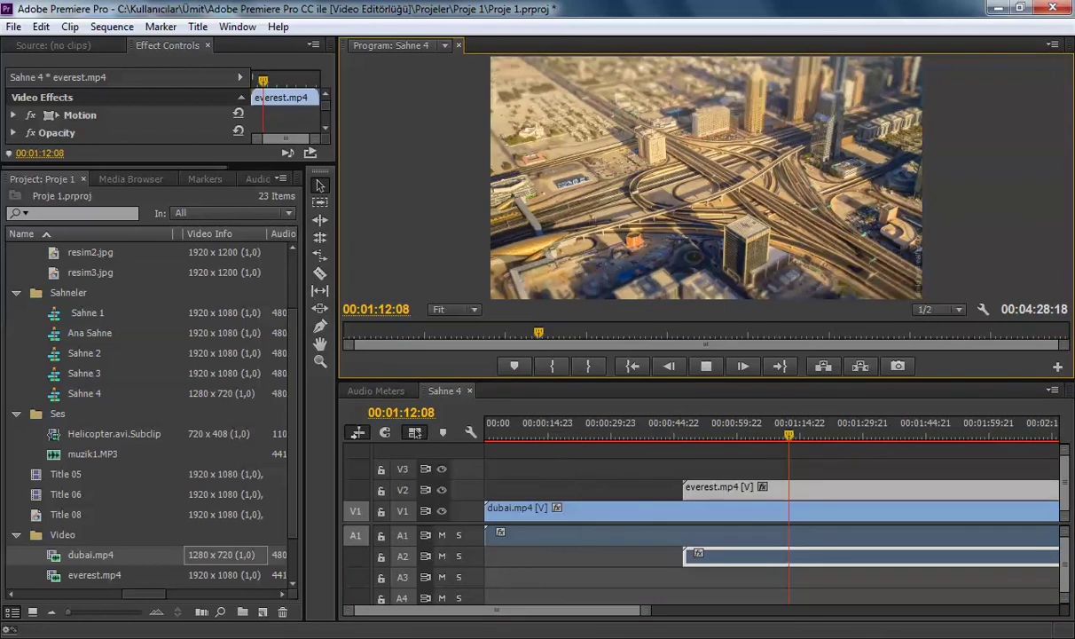
key("space")
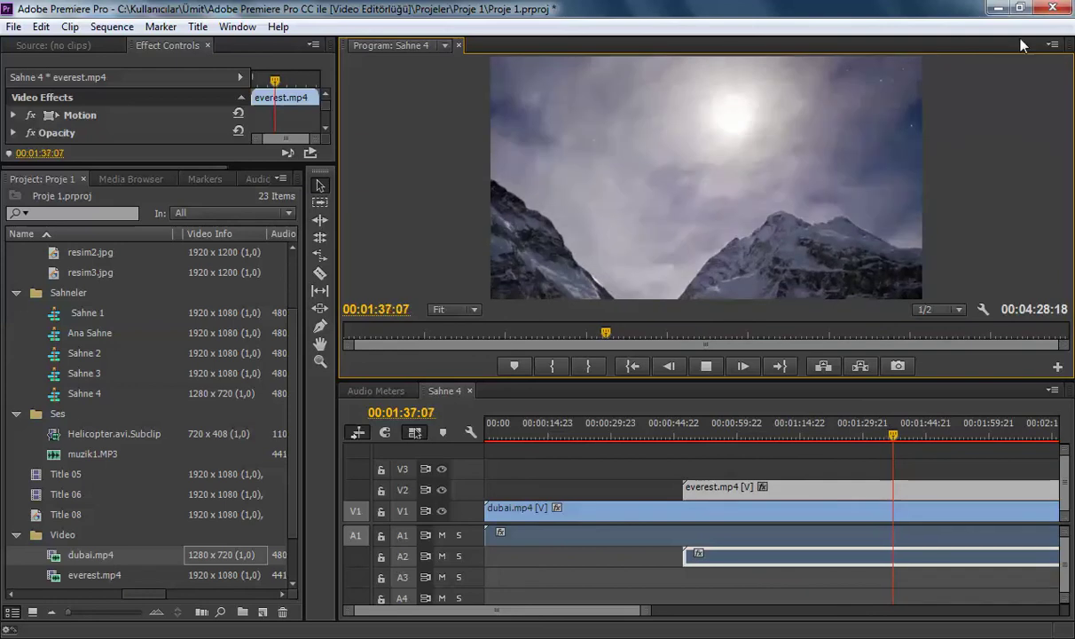
left_click(706, 366)
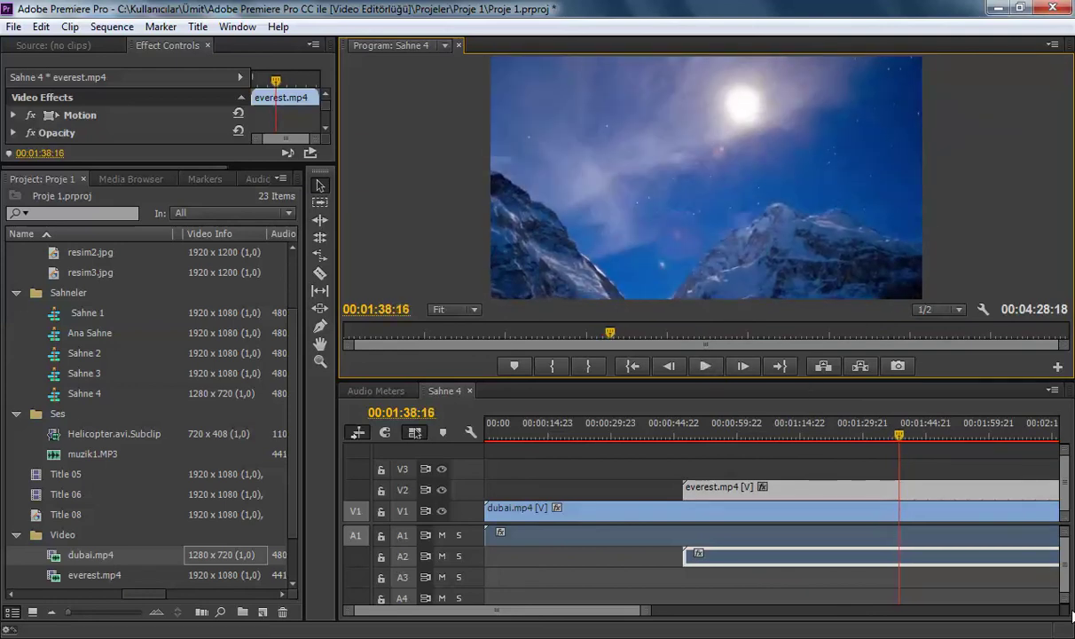